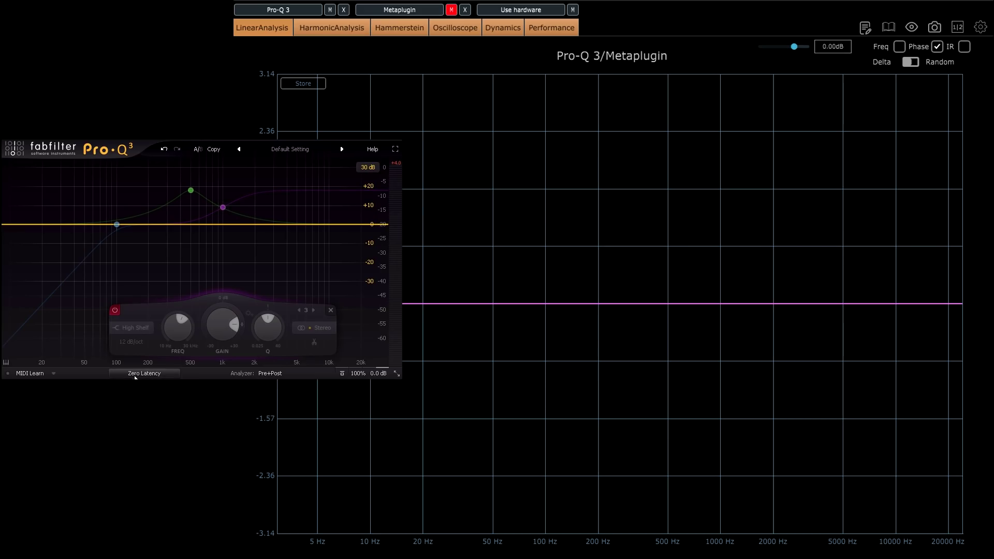
# Enable the 100 Hz low cut band to examine its phase response, and bypass it again
pyautogui.click(117, 224)
pyautogui.click(18, 311)
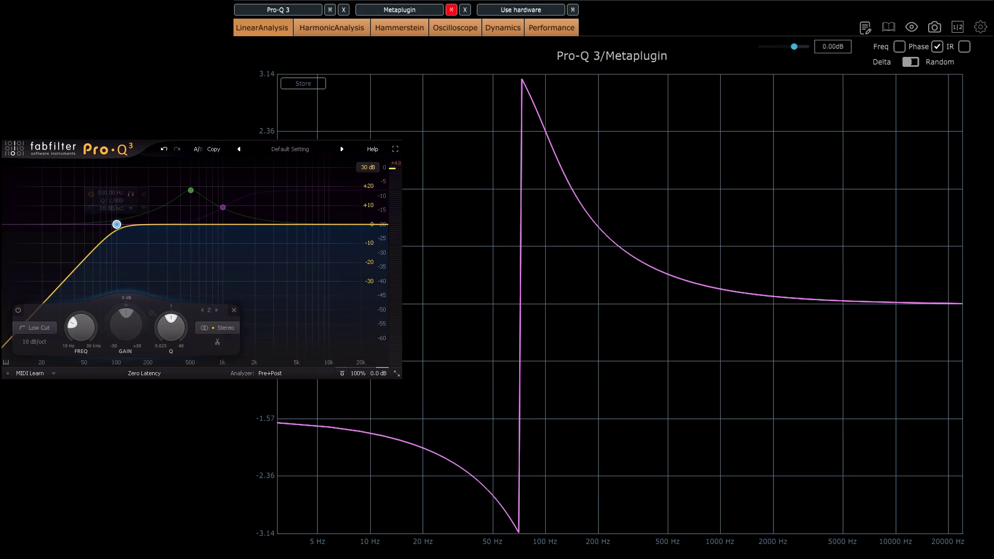
pyautogui.click(18, 310)
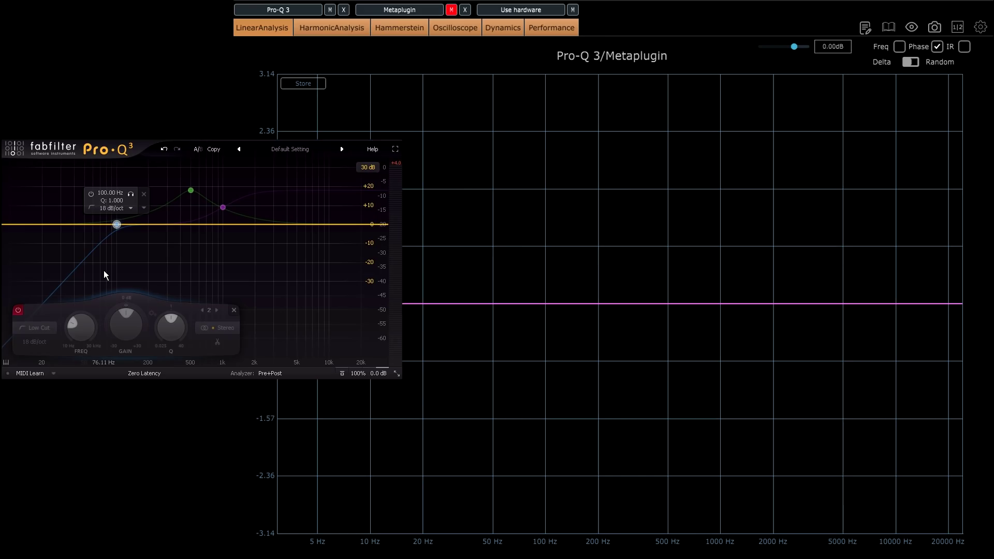
# Enable the 500 Hz bell band and vary its gain to examine the effect on the phase response
pyautogui.click(190, 190)
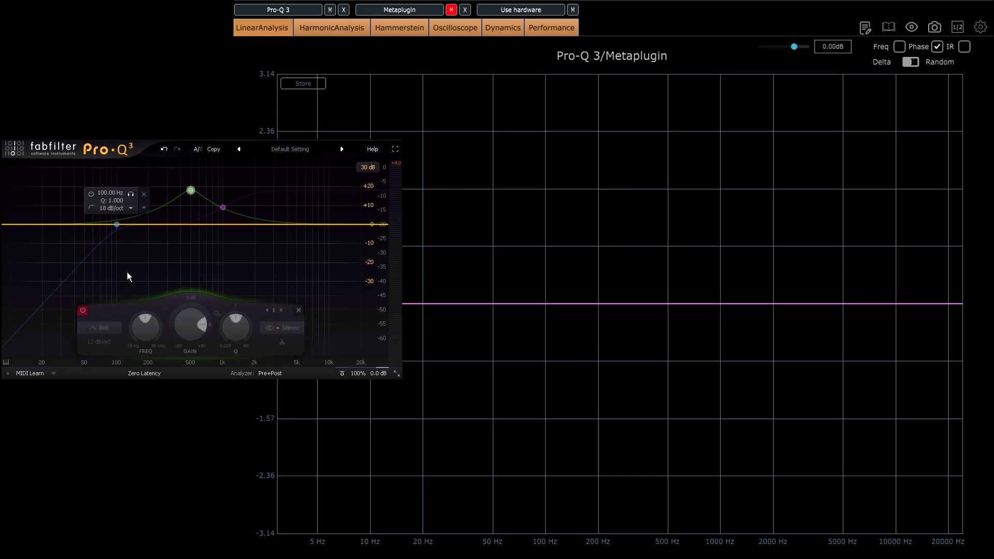
pyautogui.click(84, 311)
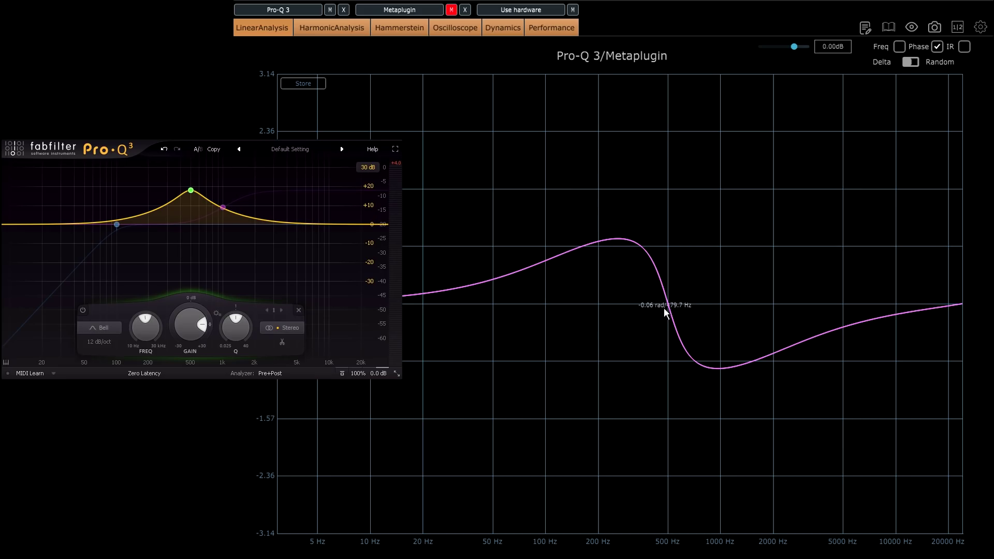
pyautogui.moveTo(191, 326); pyautogui.dragTo(227, 324)
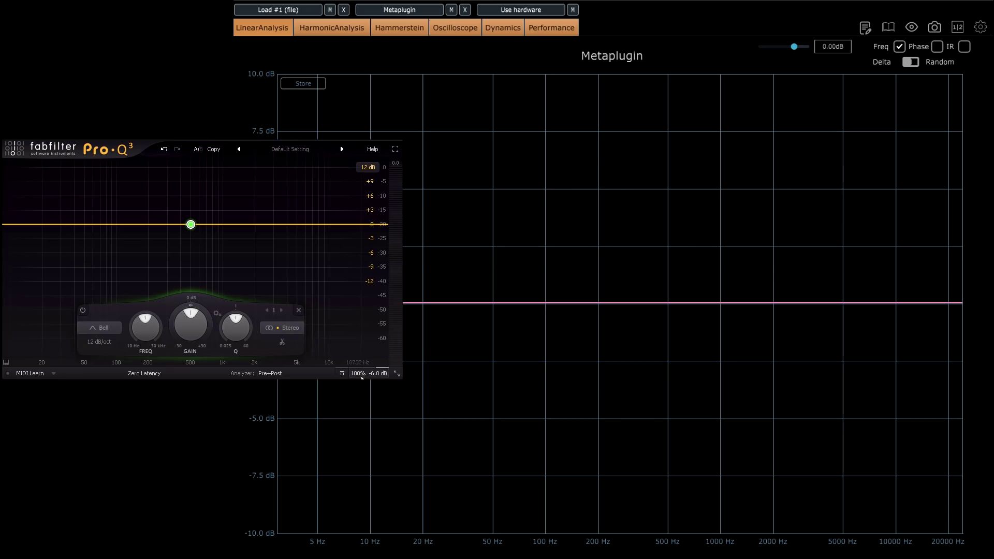
# Set the 500 Hz bell band's gain to 6 dB
pyautogui.moveTo(360, 376)
pyautogui.moveTo(371, 331)
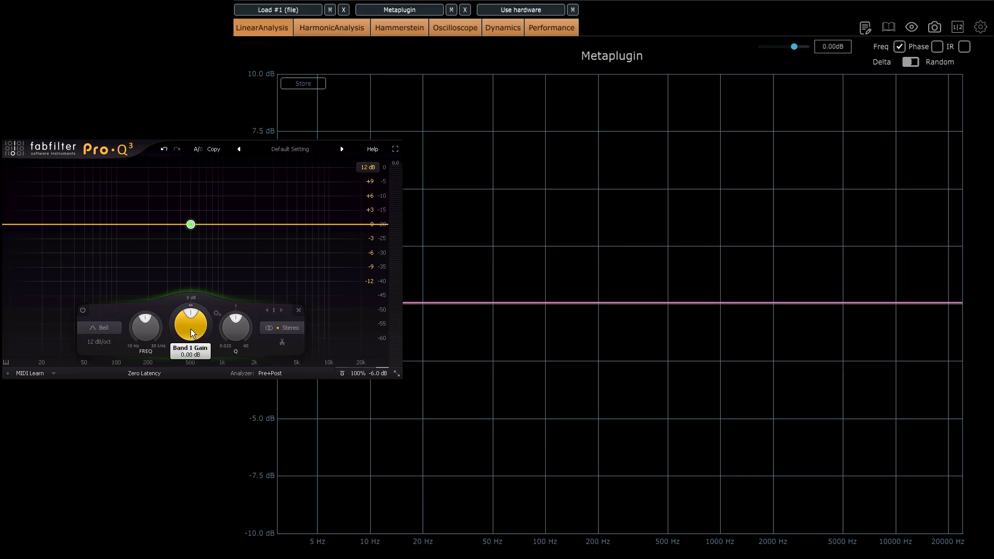
pyautogui.write('6')
pyautogui.press('Return')
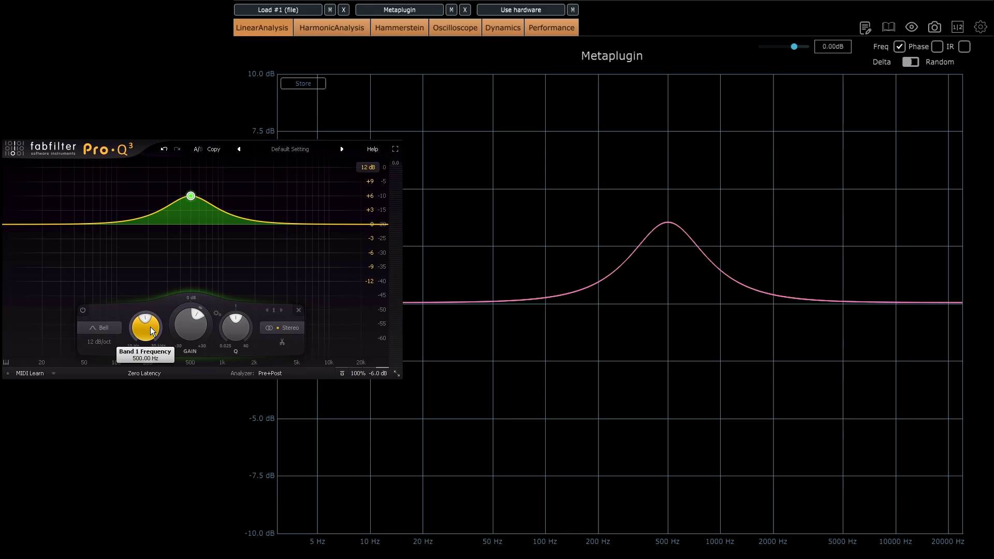
# Store the bell's response as a reference, keeping only the right-channel trace, and switch the processing mode to Linear Phase
pyautogui.moveTo(670, 221)
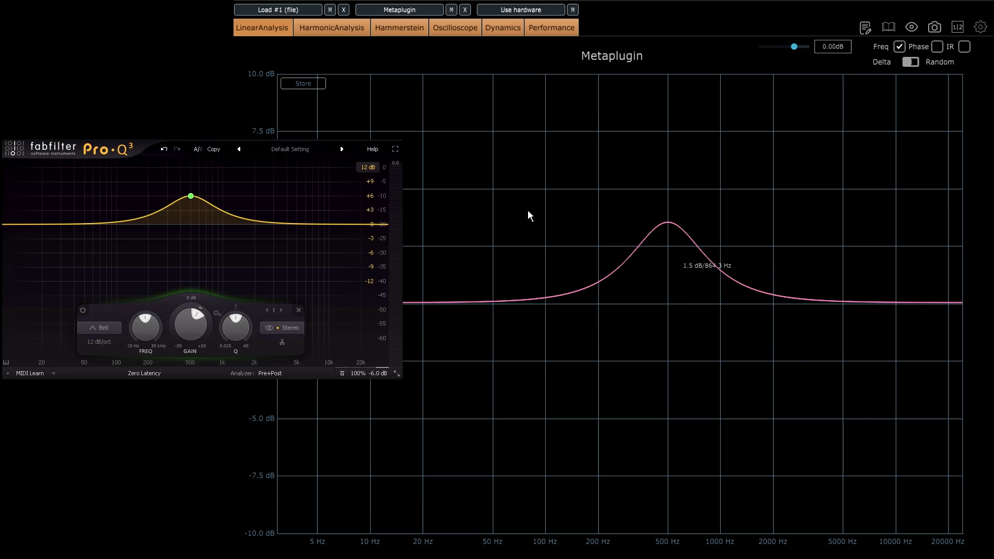
pyautogui.click(309, 85)
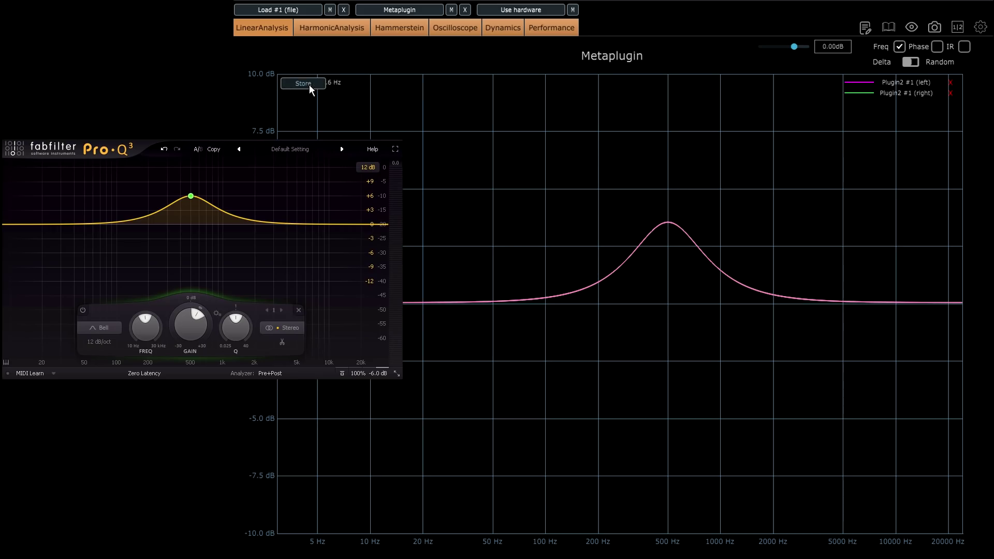
pyautogui.click(951, 82)
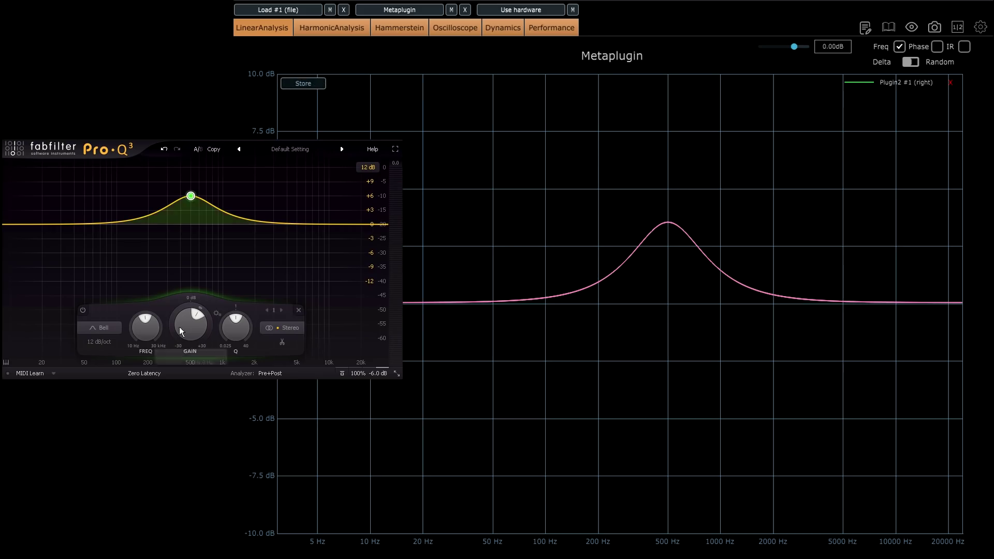
pyautogui.click(144, 373)
pyautogui.click(144, 371)
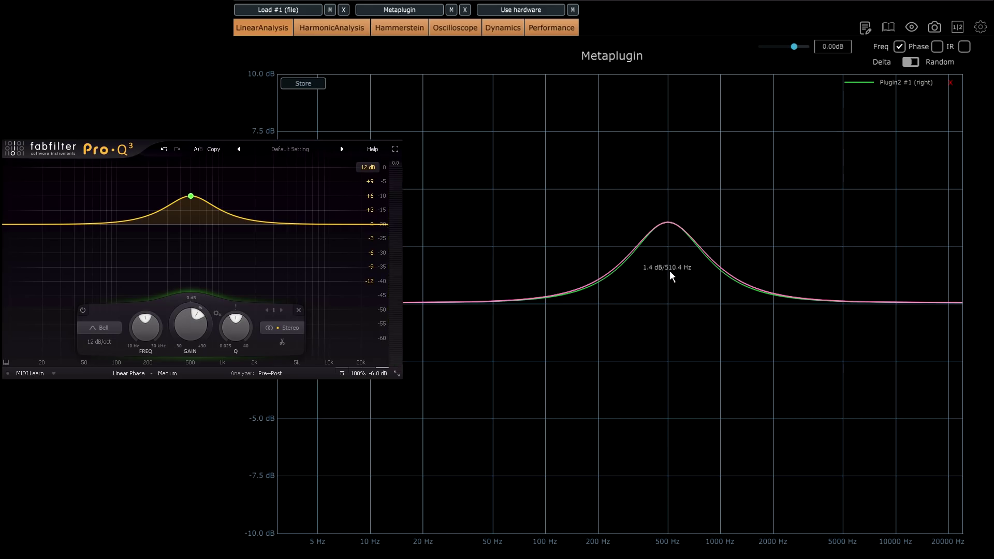
# Remove the stored reference trace and lower the bell band's gain to -8.20 dB
pyautogui.click(950, 83)
pyautogui.moveTo(193, 334); pyautogui.dragTo(193, 374)
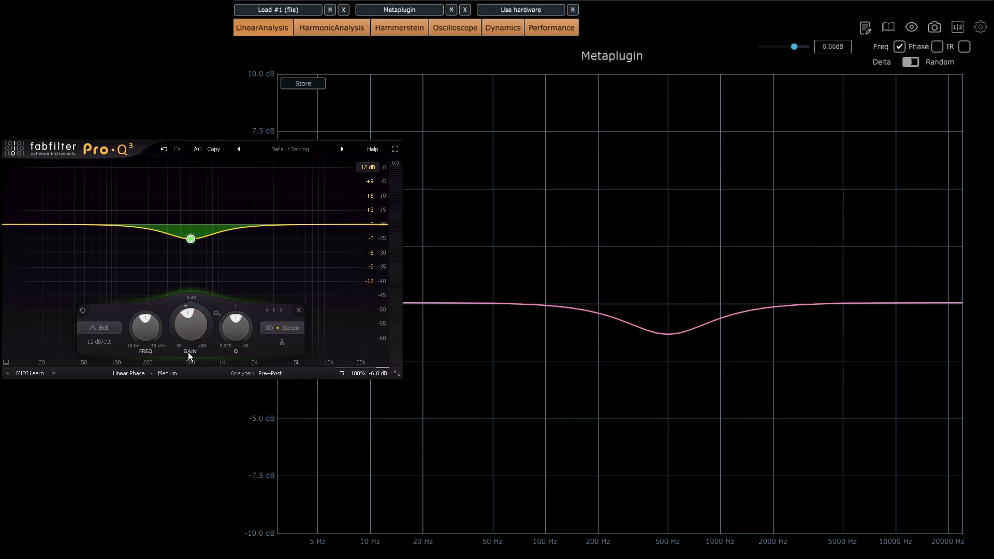
pyautogui.moveTo(191, 328); pyautogui.dragTo(190, 362)
# Store the linear-phase bell cut response as a reference and switch the processing mode to Zero Latency
pyautogui.click(129, 372)
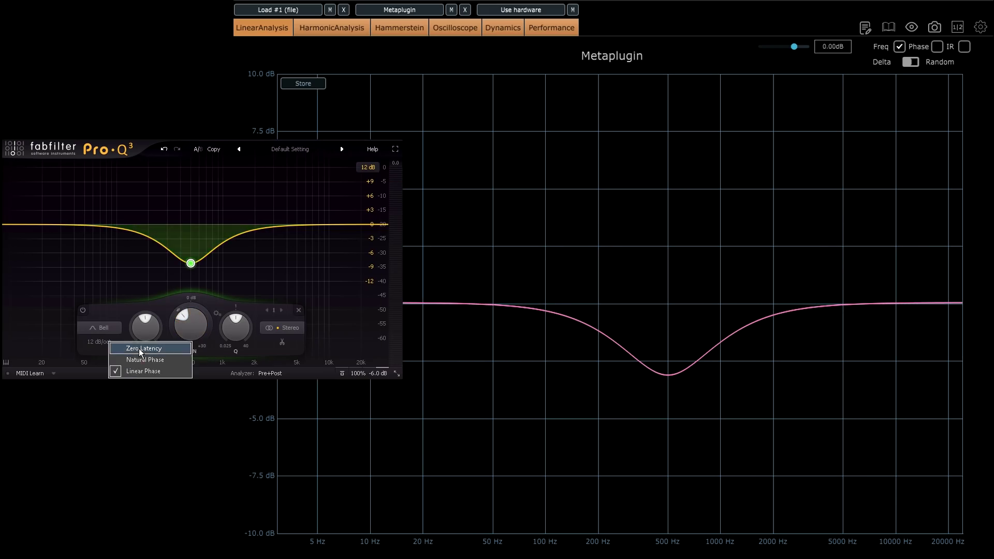
pyautogui.click(307, 83)
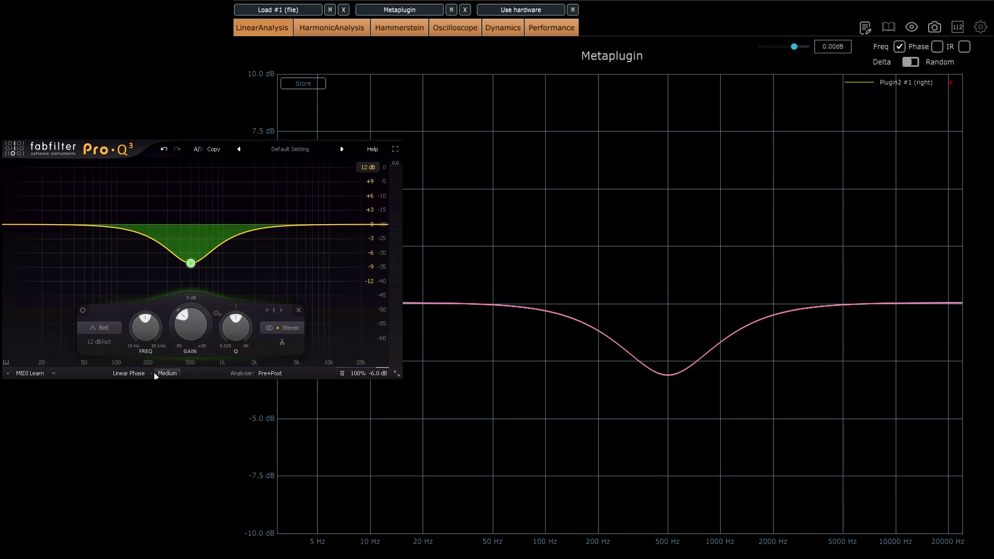
pyautogui.click(130, 373)
pyautogui.click(138, 348)
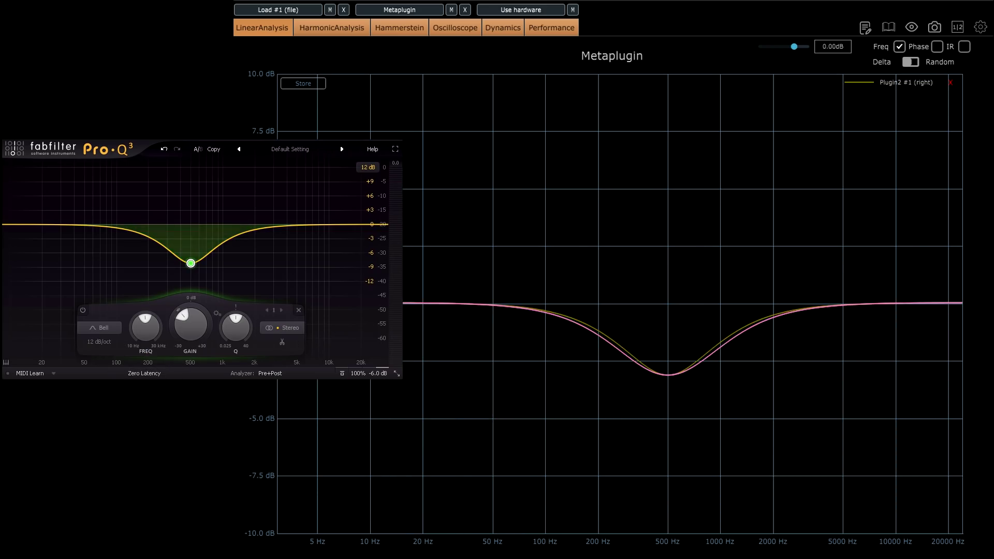
# Raise the bell band's Q slightly, trying about 1.25, to match the stored linear-phase curve
pyautogui.moveTo(234, 331)
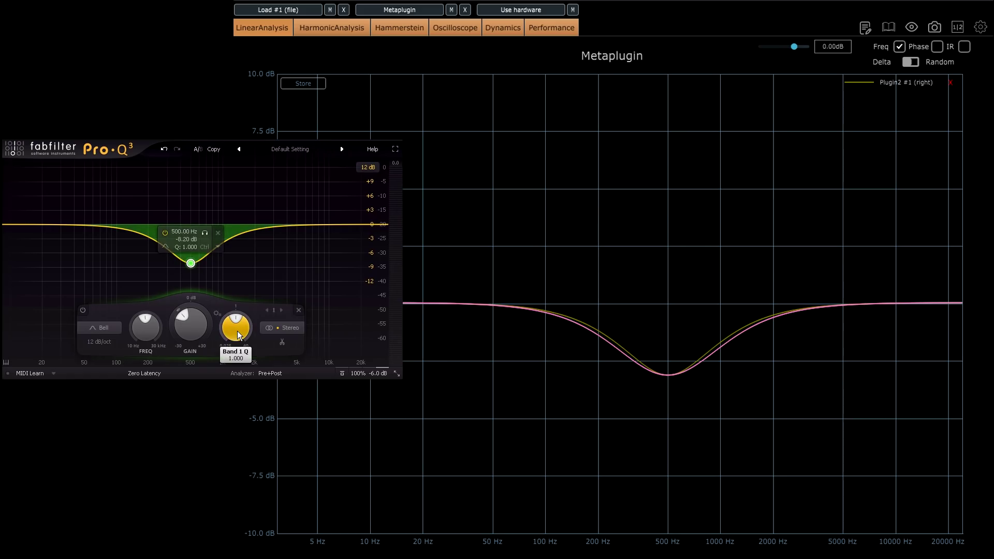
pyautogui.scroll(2, 237, 331)
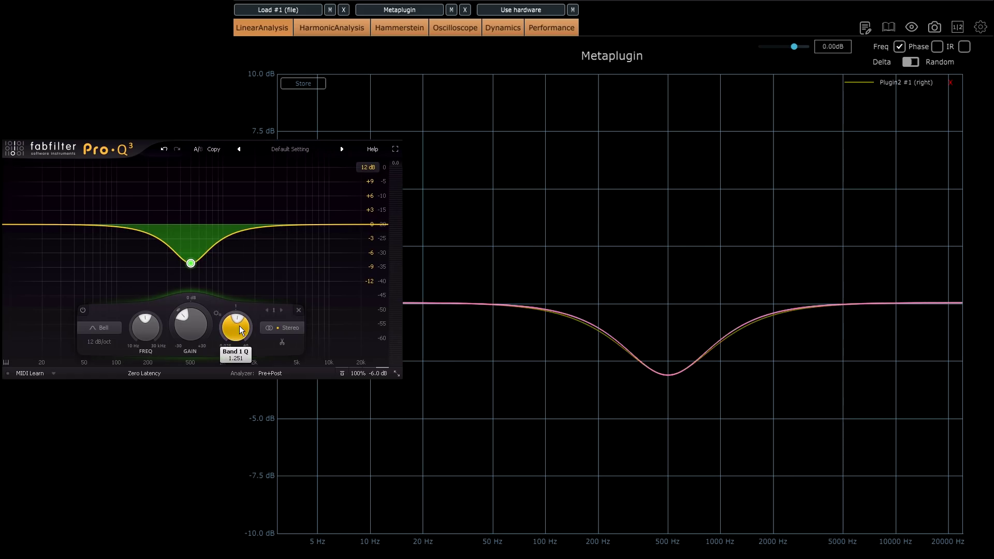
pyautogui.scroll(-1, 241, 332)
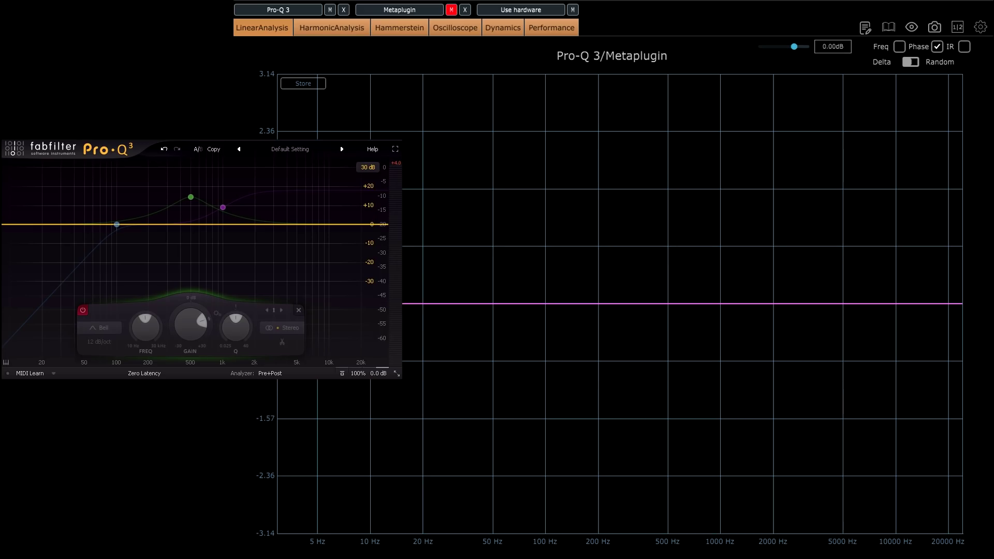
# Enable the 1000 Hz high shelf band and sweep its gain down to -30 dB and partly back up to compare phase responses
pyautogui.click(223, 207)
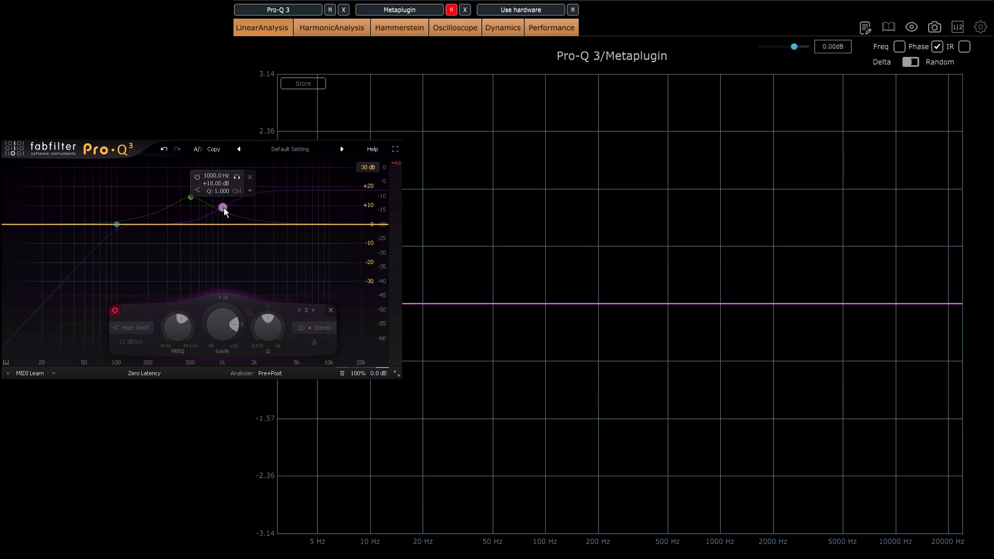
pyautogui.click(115, 311)
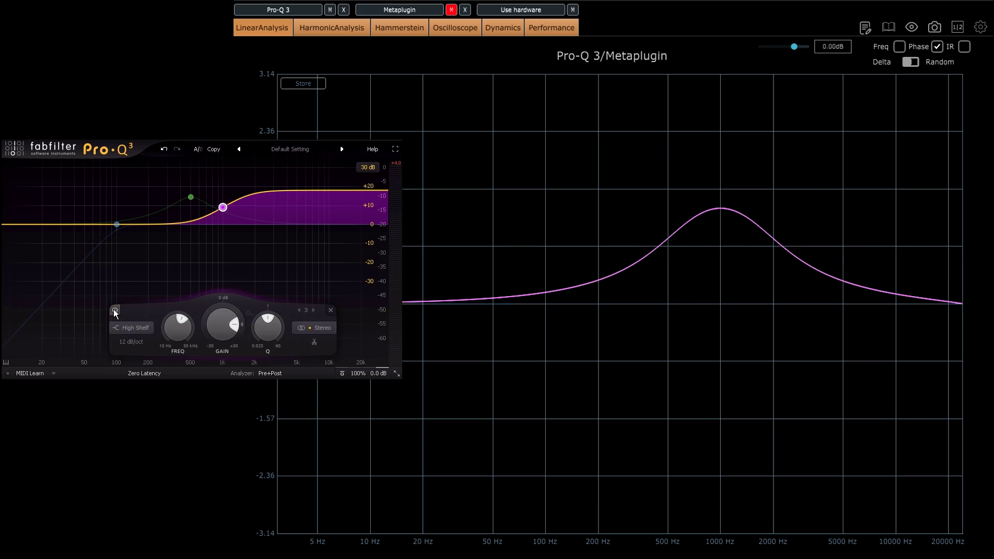
pyautogui.moveTo(203, 218)
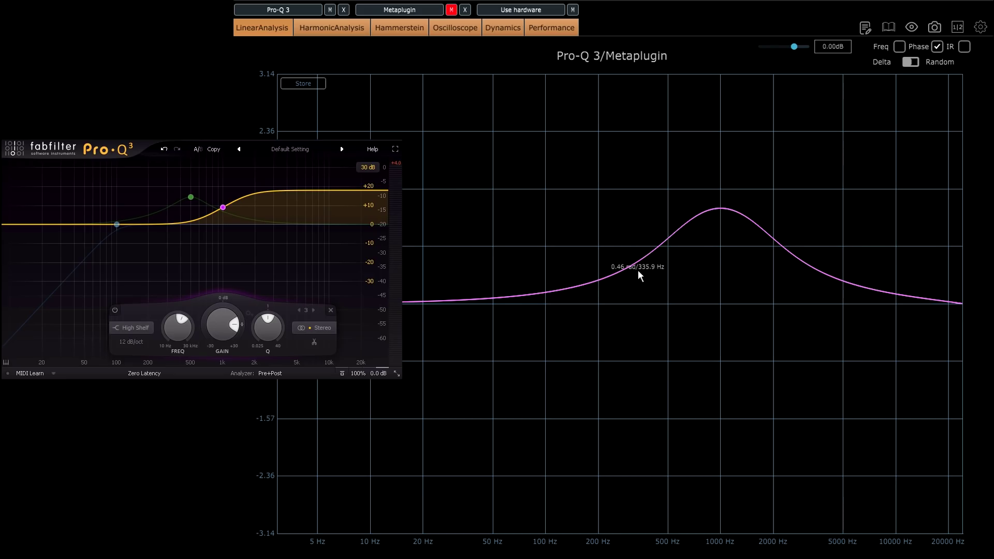
pyautogui.moveTo(221, 332); pyautogui.dragTo(217, 430)
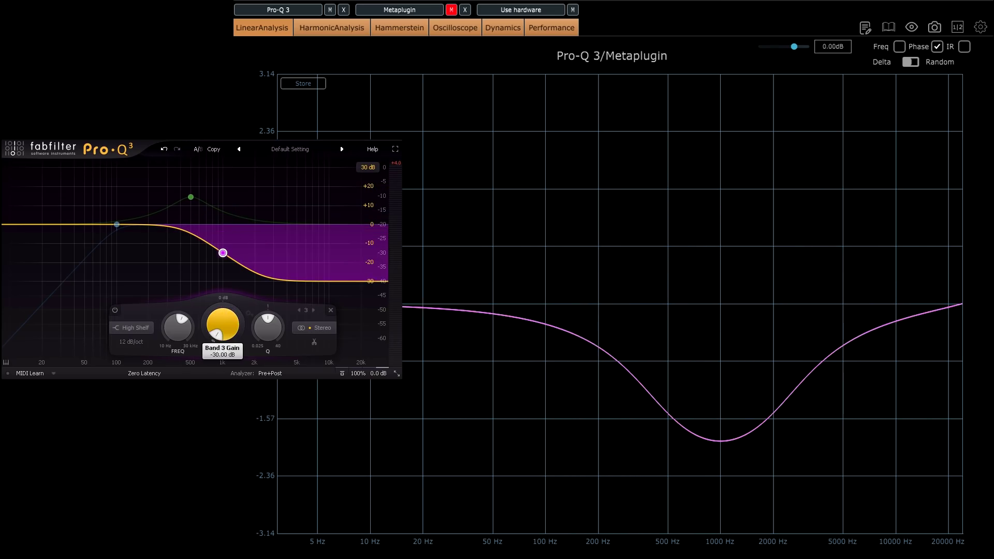
pyautogui.moveTo(222, 394); pyautogui.dragTo(225, 364)
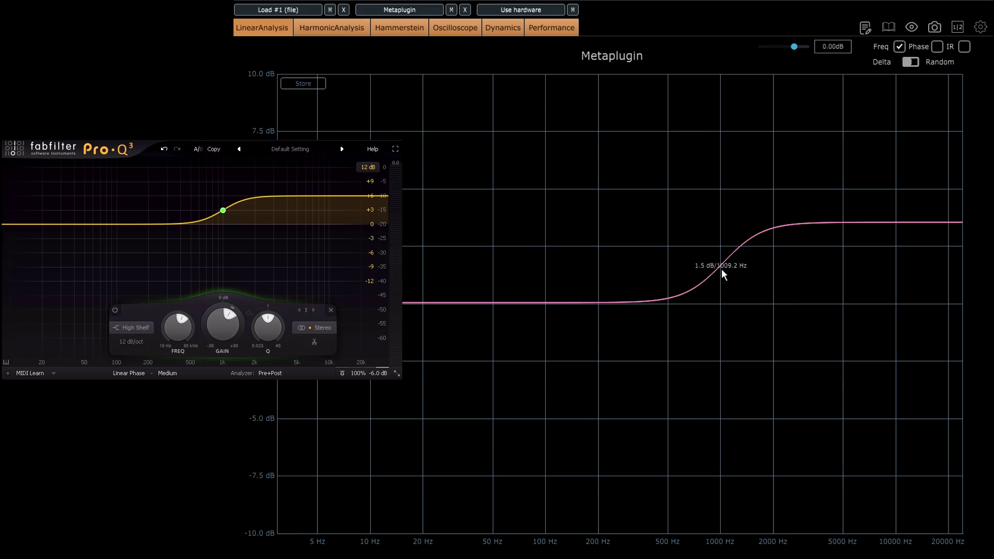
# Store the high shelf's linear-phase and zero-latency curves for comparison, and change the band's filter shape to Low Shelf
pyautogui.click(303, 84)
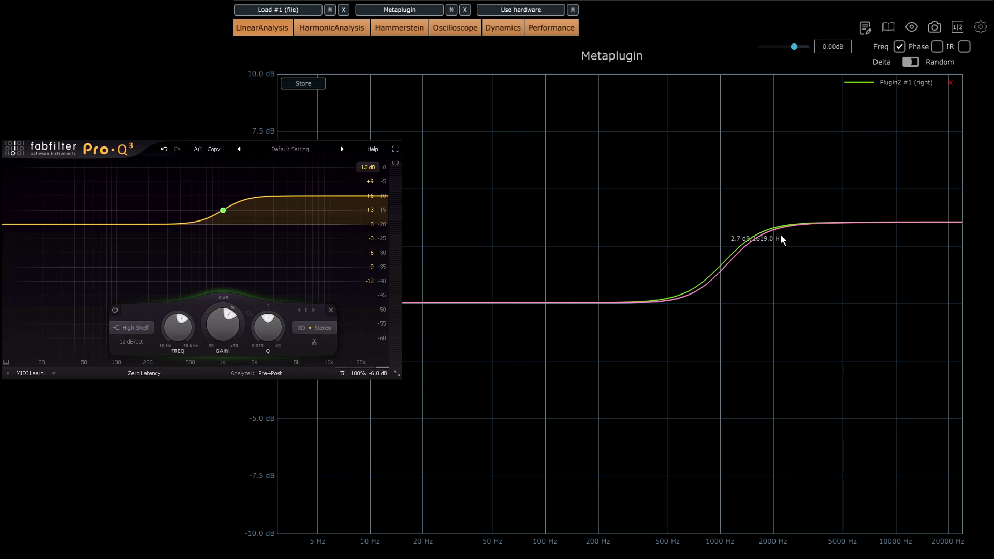
pyautogui.click(312, 84)
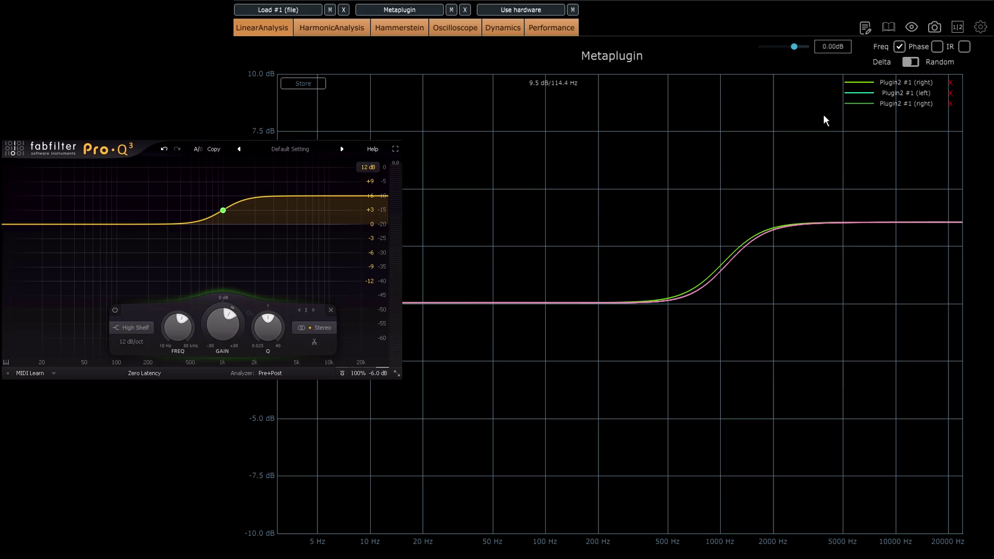
pyautogui.click(951, 104)
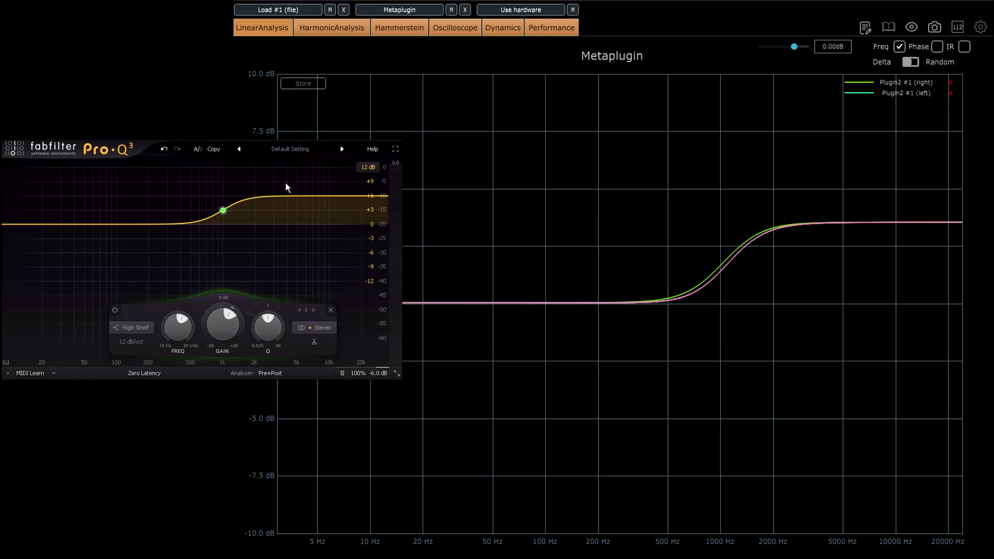
pyautogui.click(124, 327)
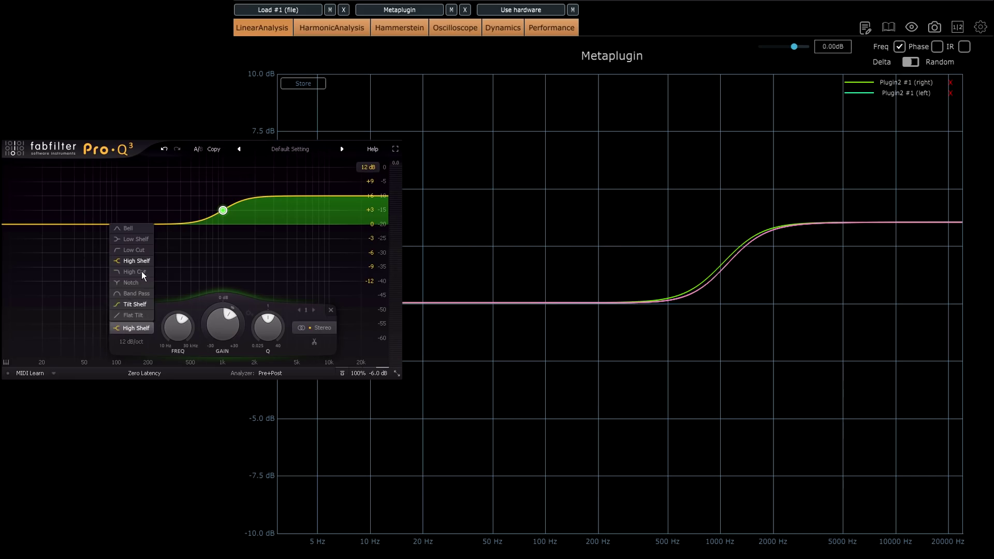
pyautogui.click(136, 239)
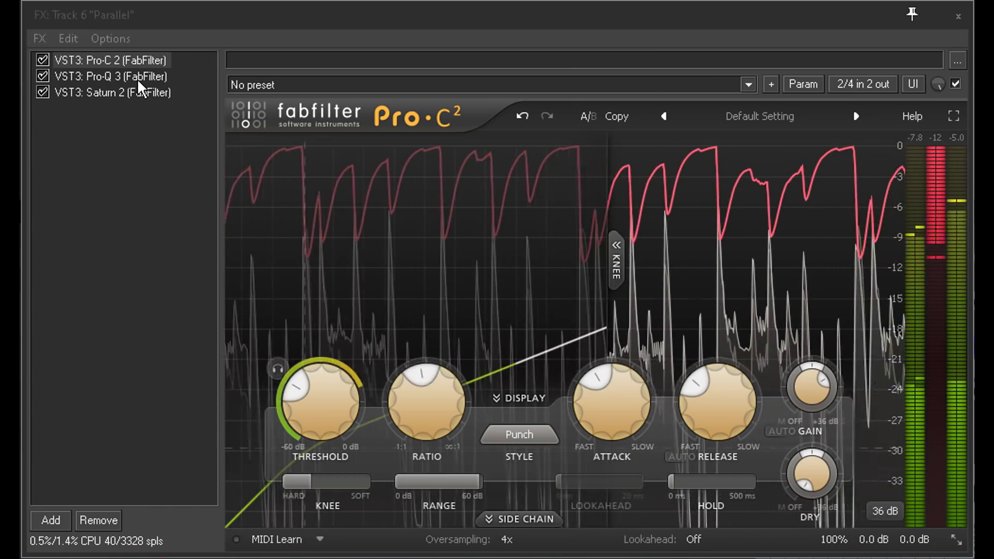
# Open Pro-Q 3 in the Parallel track's effect chain and add a low shelf at about 76 Hz, +9.66 dB, Q about 4
pyautogui.click(138, 77)
pyautogui.moveTo(263, 259); pyautogui.dragTo(397, 194)
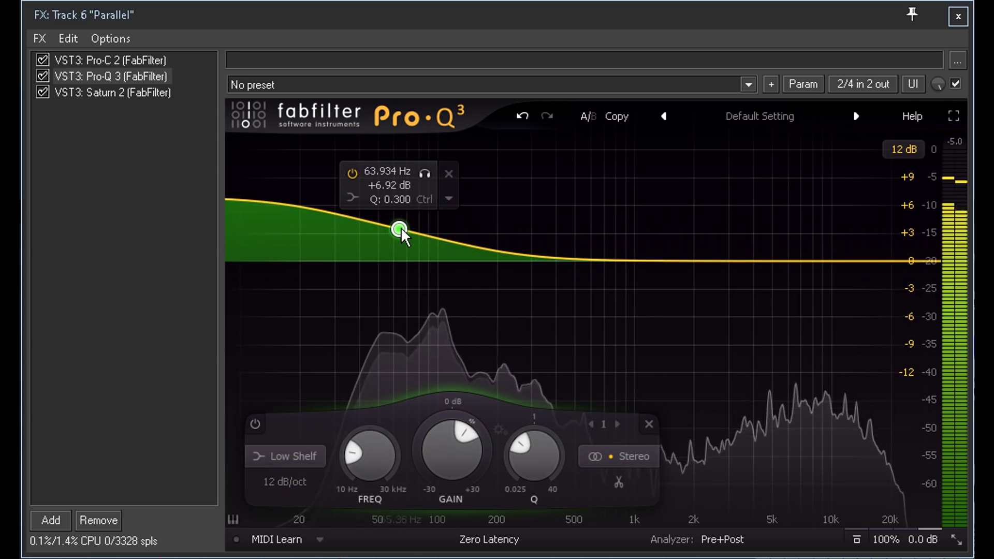
pyautogui.scroll(8, 400, 228)
pyautogui.moveTo(399, 228); pyautogui.dragTo(416, 205)
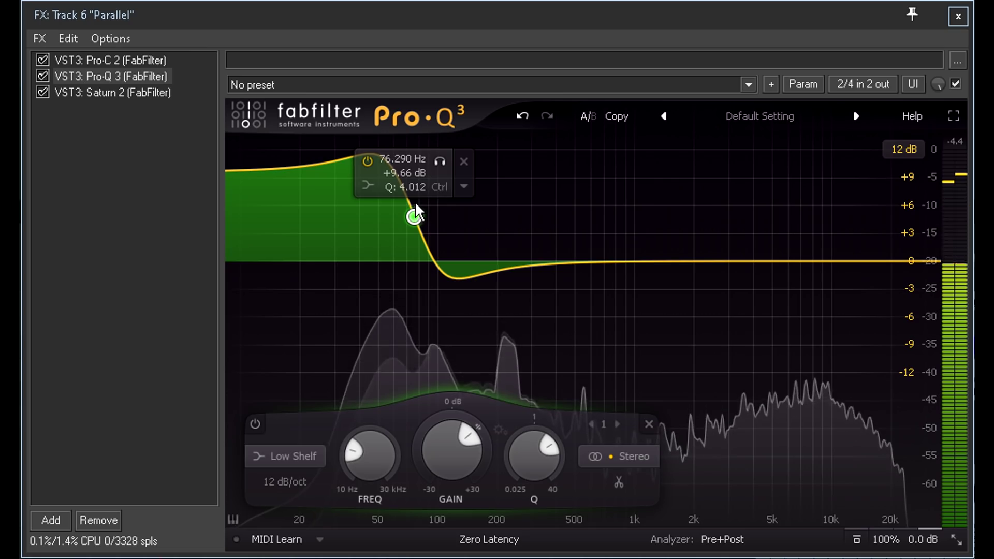
# Add a bell boost of about 3 dB near 215 Hz and a bell cut of -4.37 dB at about 569 Hz
pyautogui.moveTo(514, 261); pyautogui.dragTo(500, 242)
pyautogui.scroll(2, 515, 222)
pyautogui.moveTo(586, 259); pyautogui.dragTo(586, 304)
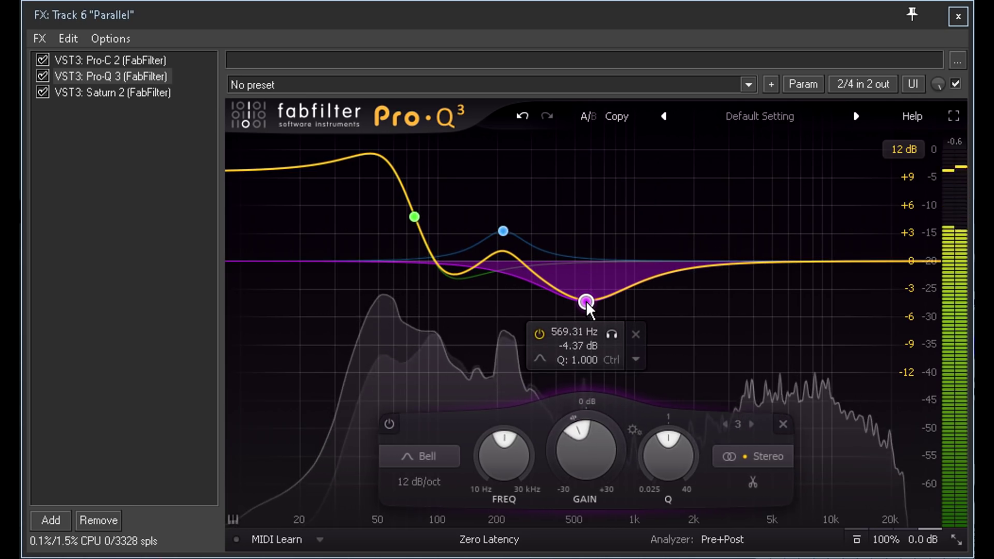
# Add a bell boost of about 4 dB near 5.5 kHz and widen its Q
pyautogui.doubleClick(731, 221)
pyautogui.moveTo(731, 220); pyautogui.dragTo(781, 225)
pyautogui.scroll(-3, 780, 224)
# Add a high shelf cut of -6.61 dB at about 9943 Hz with a Q of about 1.26
pyautogui.moveTo(897, 255); pyautogui.dragTo(832, 293)
pyautogui.scroll(10, 832, 294)
pyautogui.scroll(1, 832, 294)
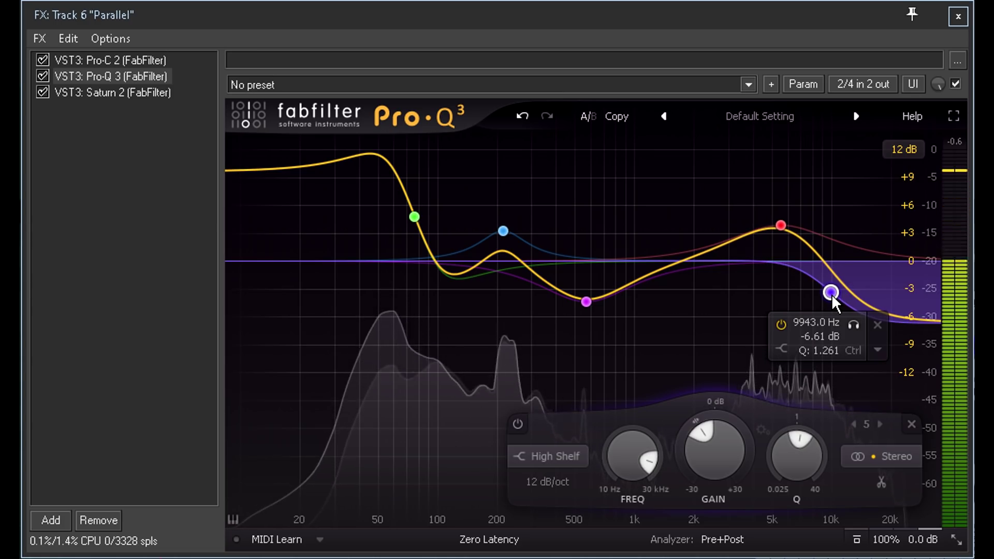
# Try a 12 dB/oct low cut at about 55 Hz on the EQ and delete it
pyautogui.doubleClick(251, 172)
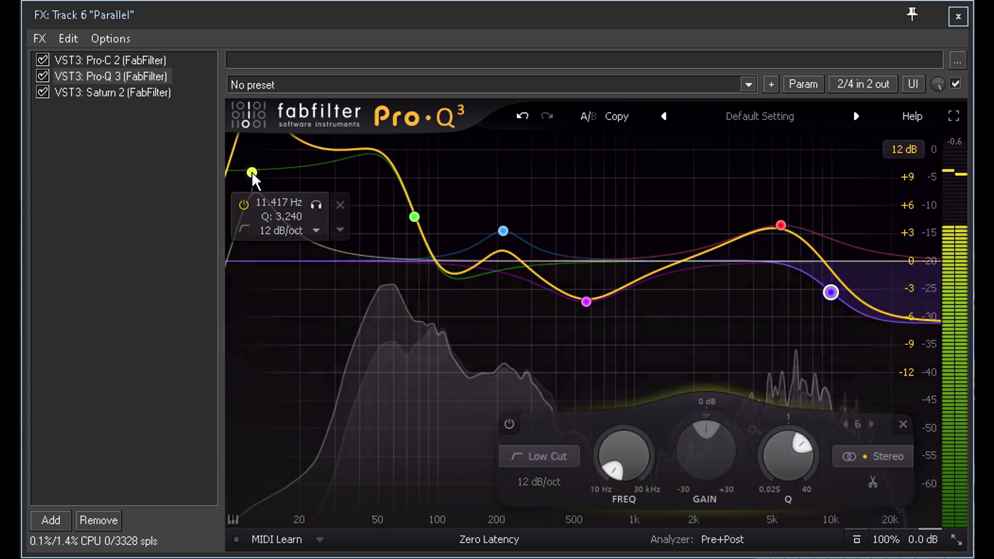
pyautogui.moveTo(251, 172); pyautogui.dragTo(386, 261)
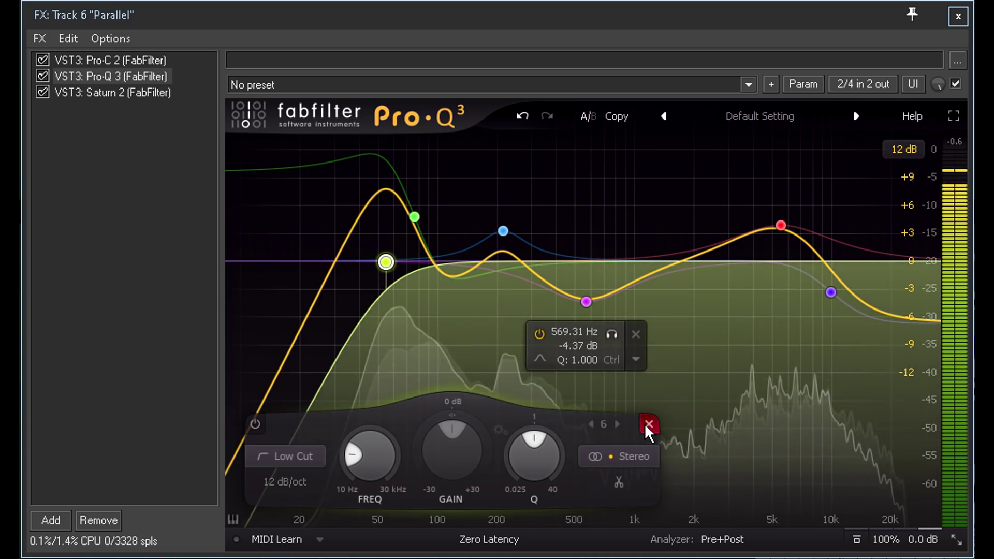
pyautogui.click(645, 424)
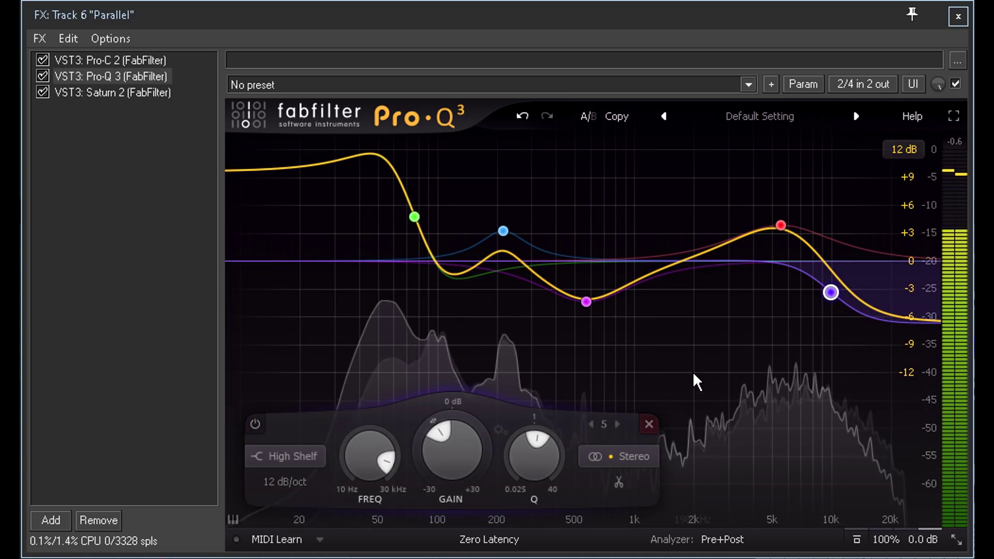
# Adjust the low shelf band to about 82 Hz, +8.24 dB, with a Q of about 6.16
pyautogui.moveTo(415, 217)
pyautogui.mouseDown()
pyautogui.moveTo(411, 226)
pyautogui.moveTo(423, 228)
pyautogui.moveTo(424, 214)
pyautogui.moveTo(422, 224)
pyautogui.mouseUp()
pyautogui.scroll(6, 422, 225)
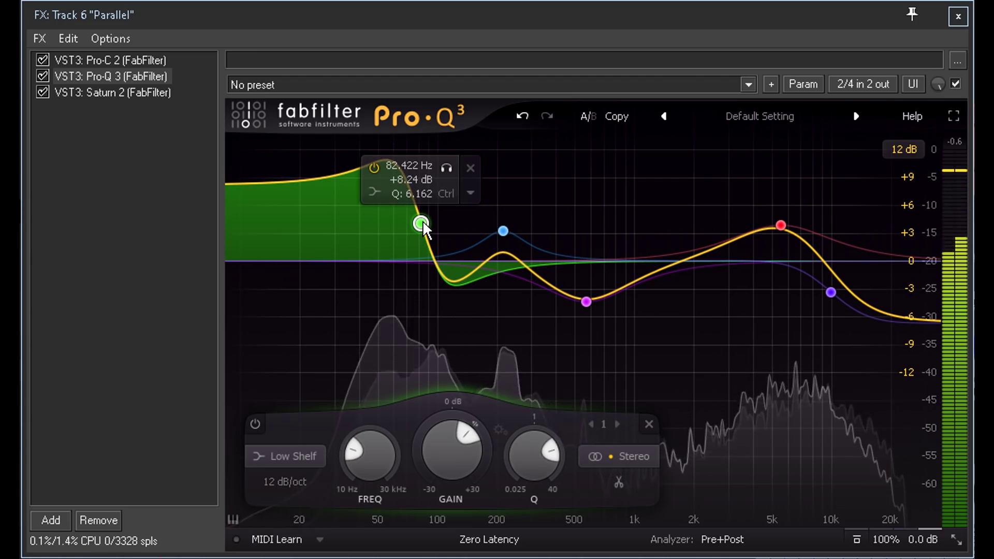